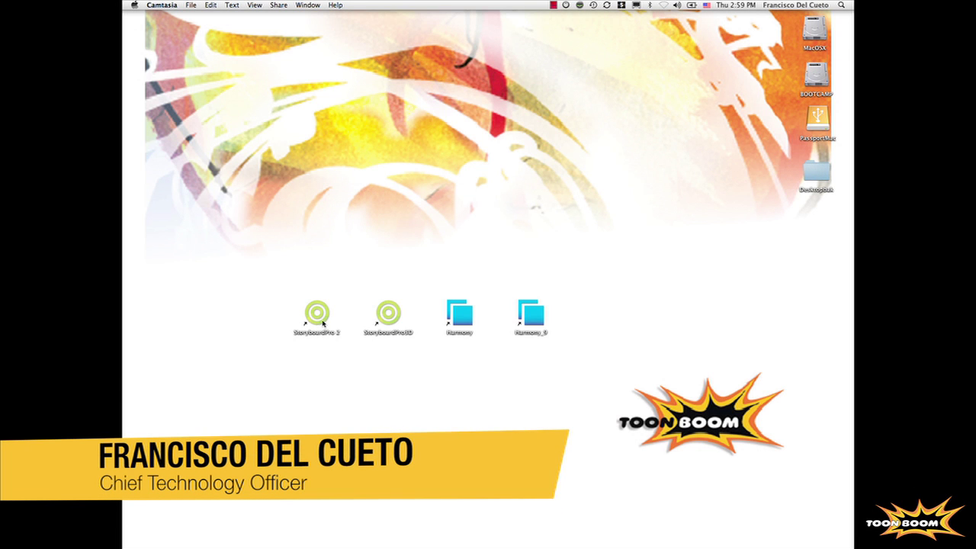
Step: Launch Storyboard Pro and create an NTSC project named and titled demo0002
double_click(323, 325)
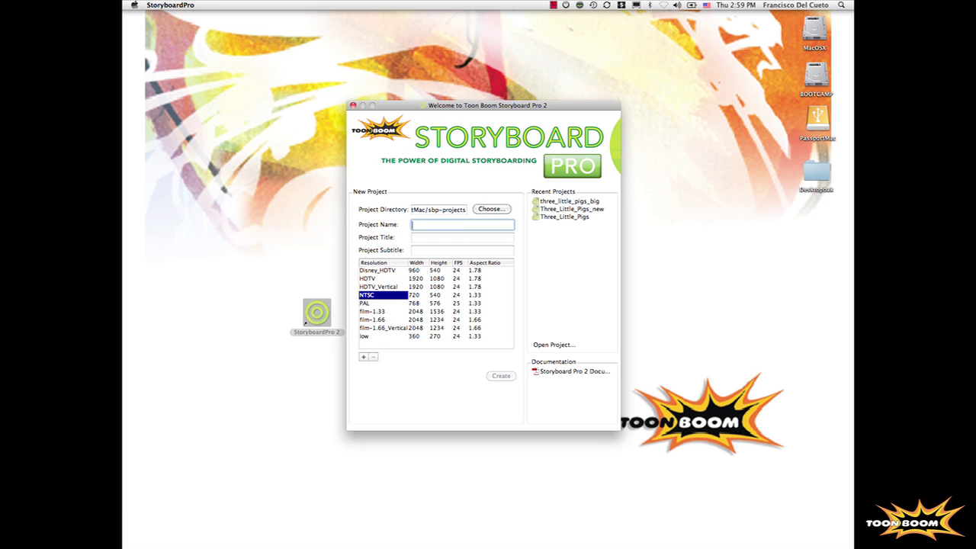
type("demo0002")
key("Tab")
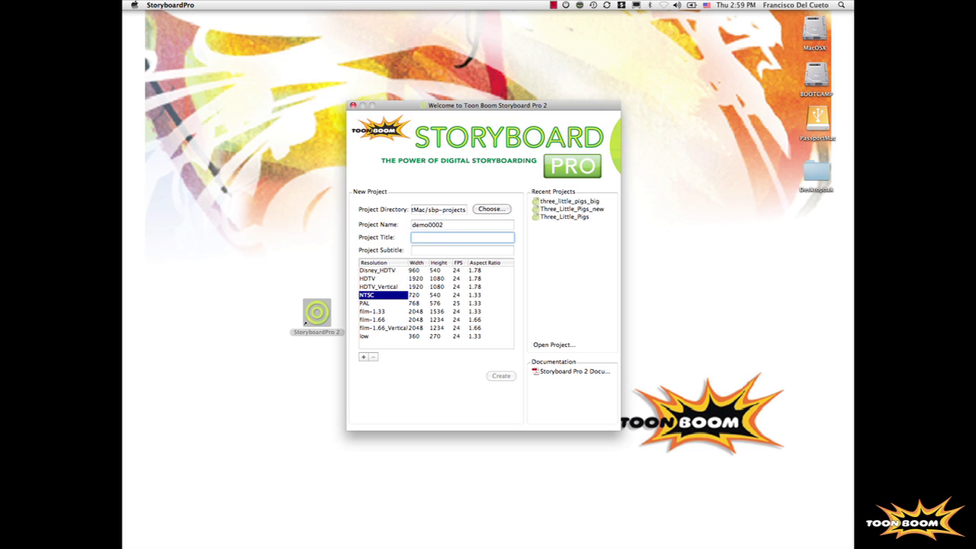
type("demo0002")
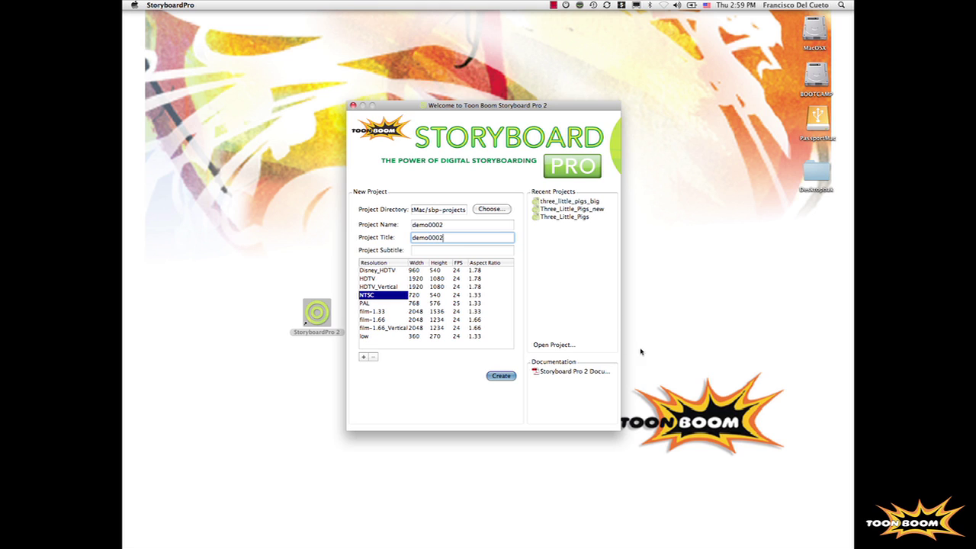
left_click(375, 279)
left_click(372, 288)
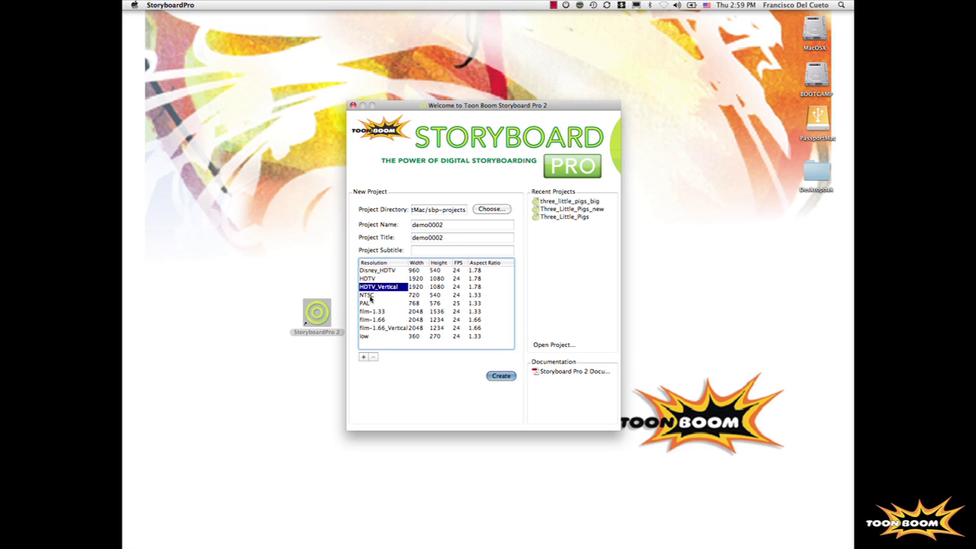
left_click(372, 296)
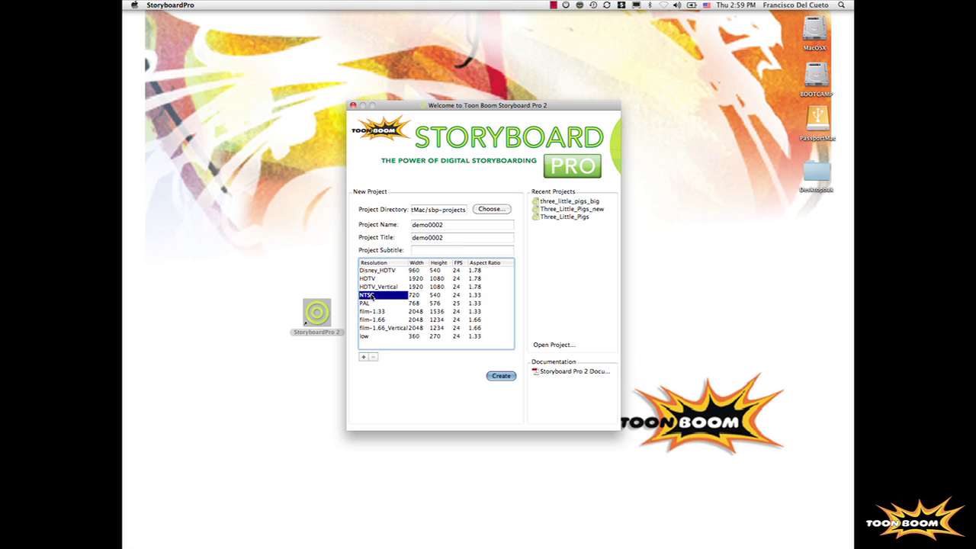
left_click(503, 379)
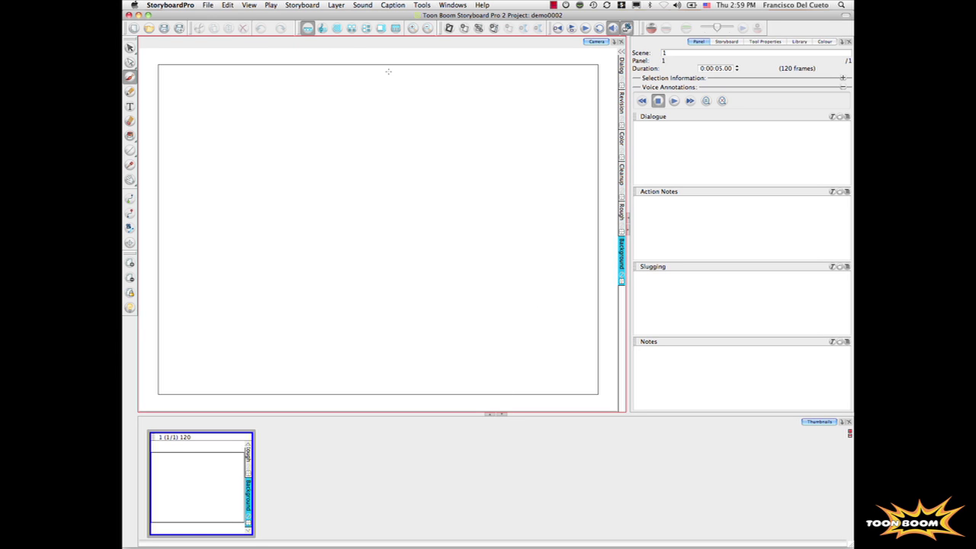
Step: Switch to the side-by-side storyboard layout and add three new panels
left_click(352, 28)
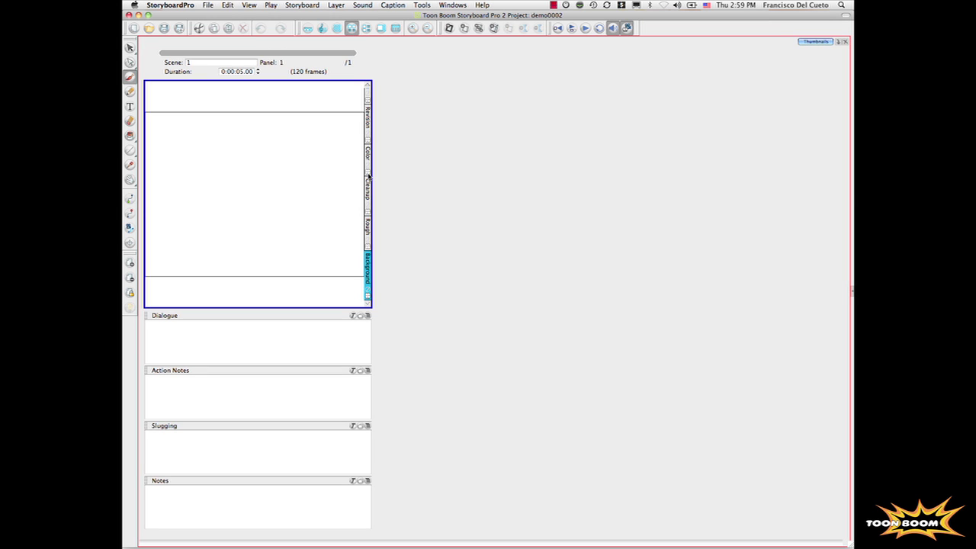
left_click(449, 28)
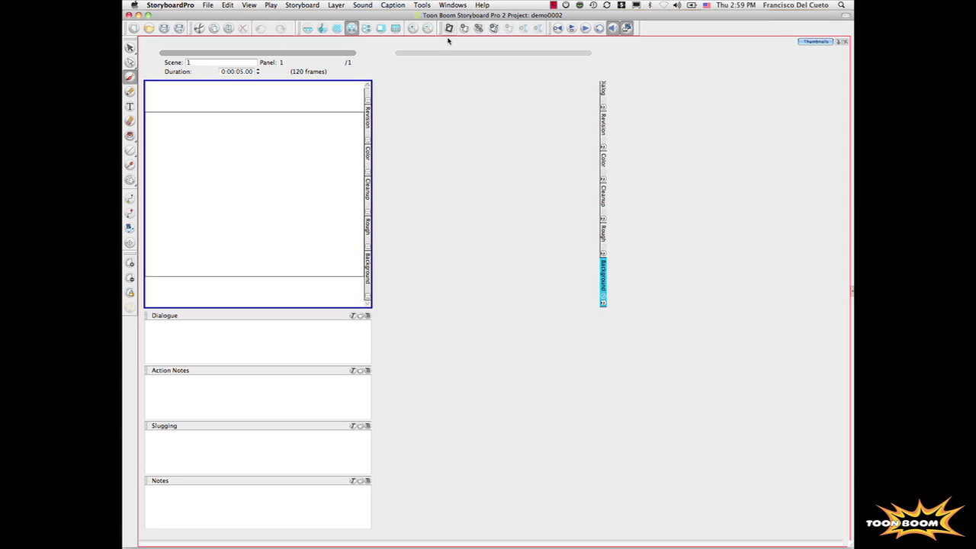
left_click(449, 28)
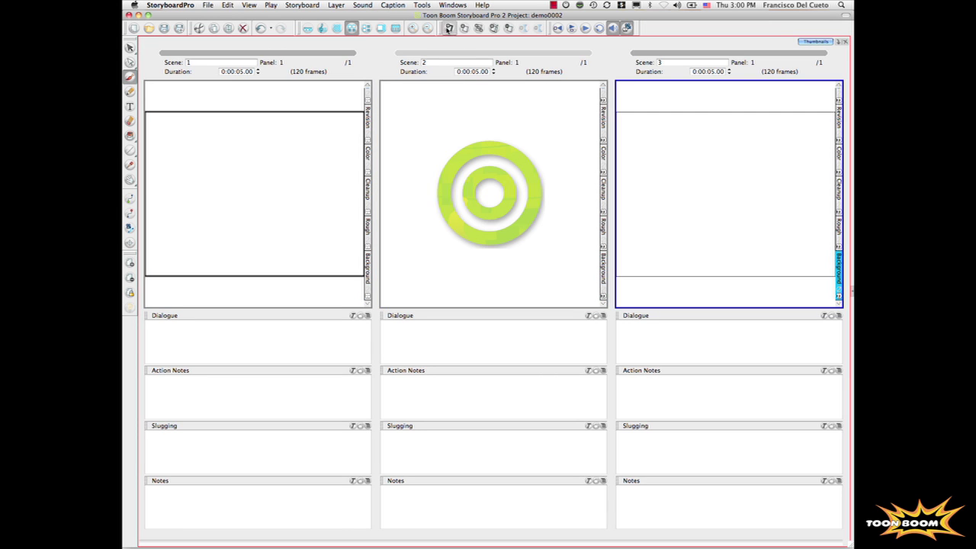
left_click(449, 28)
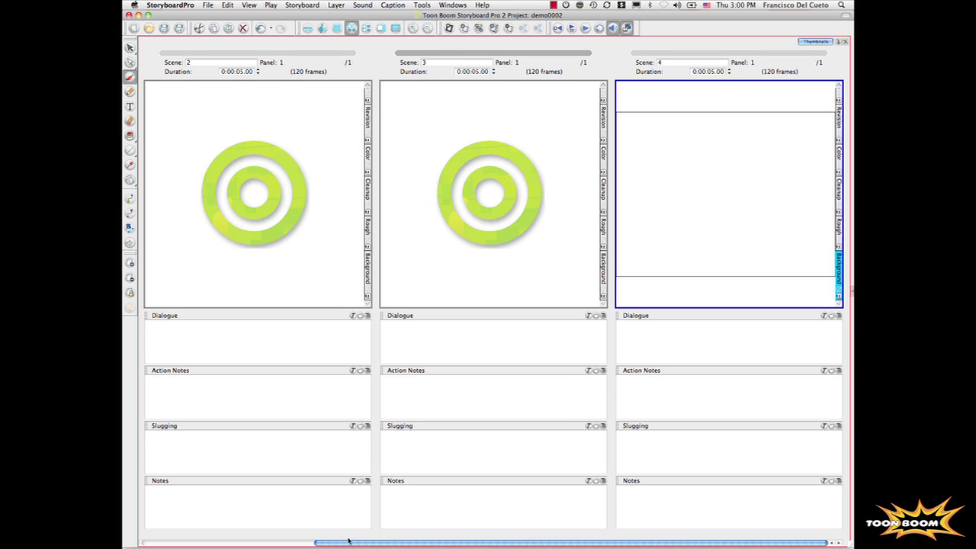
Step: Select the Brush tool and make the Scene 1 panel the drawing target
left_click_drag(323, 546, 150, 546)
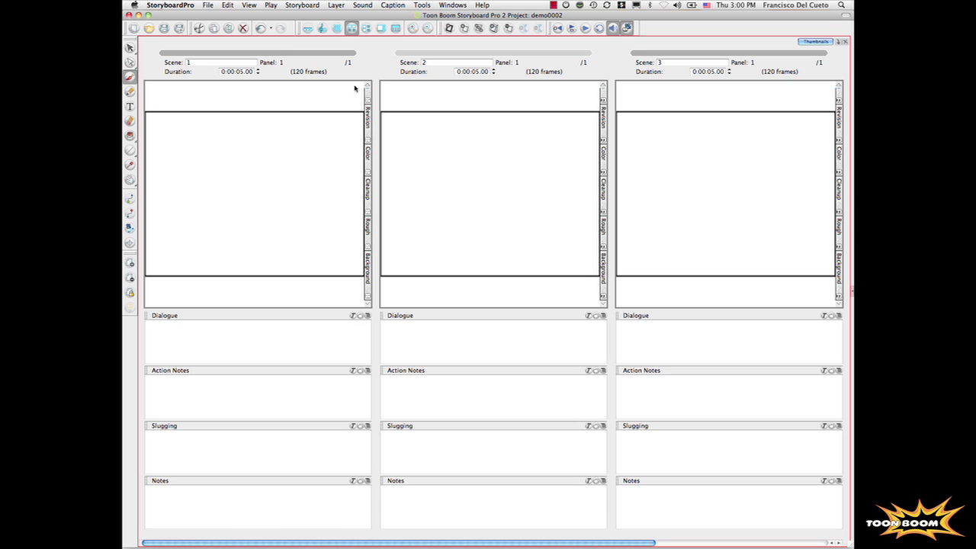
left_click(129, 77)
left_click(189, 245)
Step: Sketch two mountain peaks and a small sun in panel 1, with dialogue 'Once upon a time ....'
mouse_move(167, 245)
left_mouse_down()
mouse_move(229, 156)
mouse_move(247, 156)
mouse_move(297, 246)
mouse_move(274, 229)
mouse_move(325, 135)
mouse_move(348, 228)
left_mouse_up()
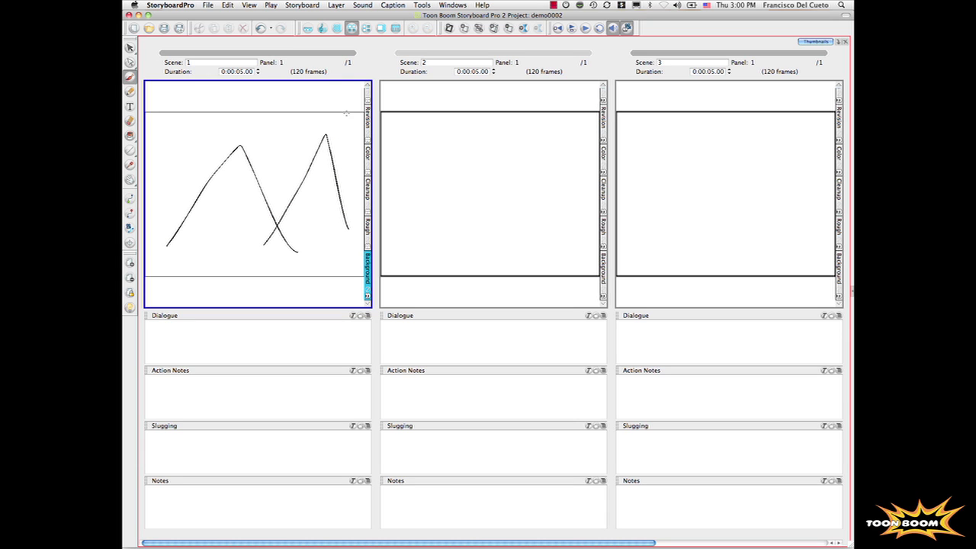
mouse_move(346, 113)
left_mouse_down()
mouse_move(348, 138)
mouse_move(314, 127)
mouse_move(344, 146)
left_mouse_up()
left_click(148, 325)
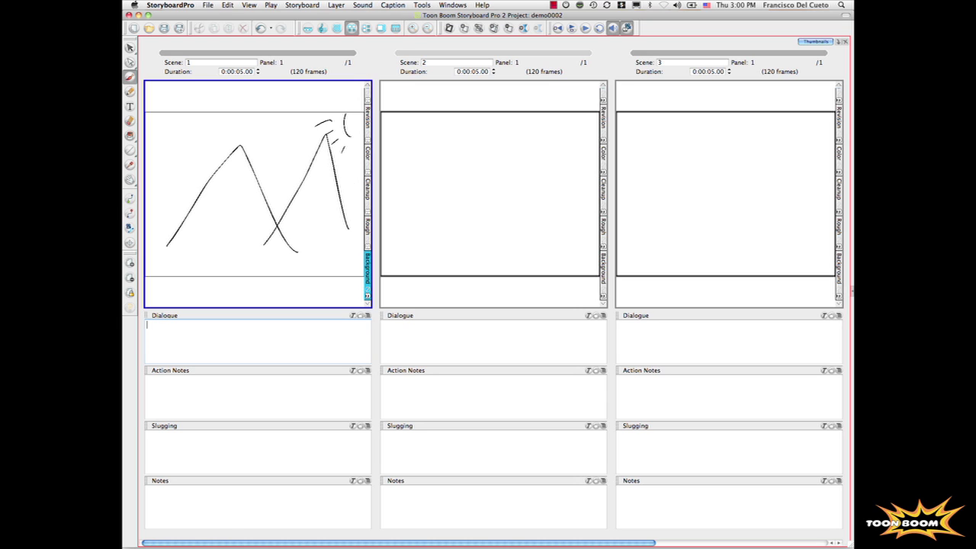
type("Once upon a time ....")
left_click(576, 99)
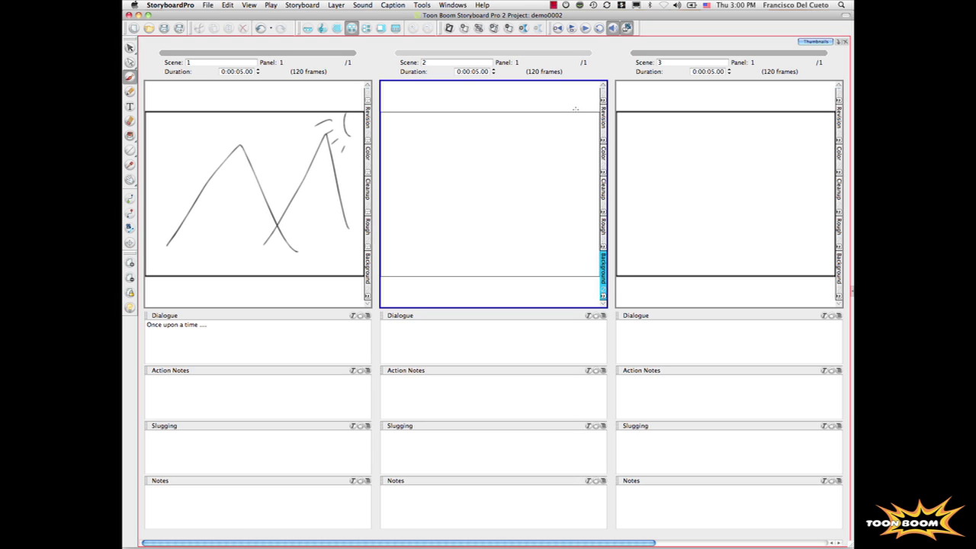
left_click(308, 28)
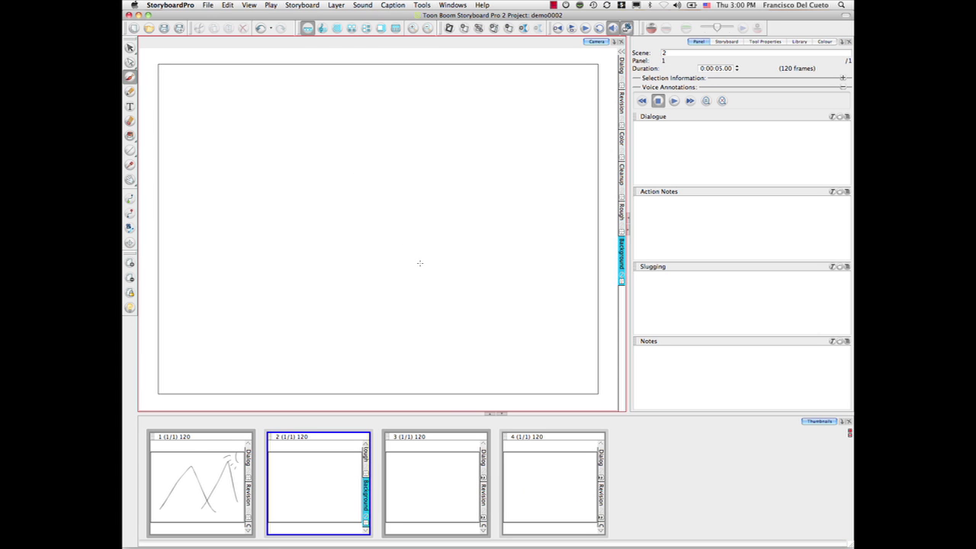
Step: Draw a face with eyes, pupils, mouth and hair in panel 2, then level the view
mouse_move(348, 107)
left_mouse_down()
mouse_move(361, 115)
mouse_move(349, 102)
mouse_move(388, 90)
left_mouse_up()
mouse_move(386, 125)
left_mouse_down()
mouse_move(352, 131)
mouse_move(371, 171)
left_mouse_up()
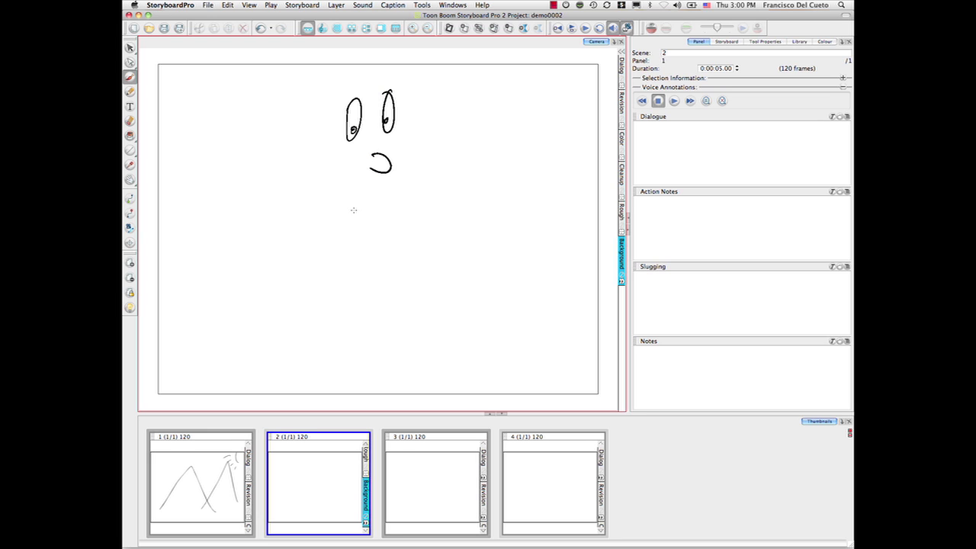
left_click_drag(353, 210, 395, 209)
left_click_drag(336, 68, 345, 82)
mouse_move(356, 63)
left_mouse_down()
mouse_move(374, 89)
mouse_move(321, 101)
mouse_move(283, 175)
mouse_move(279, 156)
mouse_move(344, 94)
mouse_move(422, 120)
mouse_move(398, 95)
mouse_move(311, 107)
mouse_move(284, 143)
mouse_move(349, 85)
mouse_move(421, 106)
left_mouse_up()
key("shift+x")
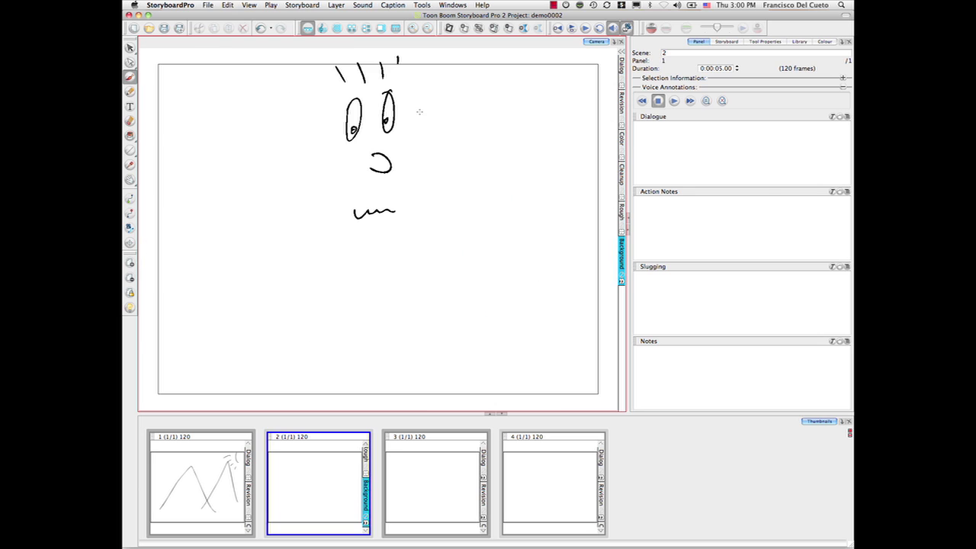
left_click(432, 441)
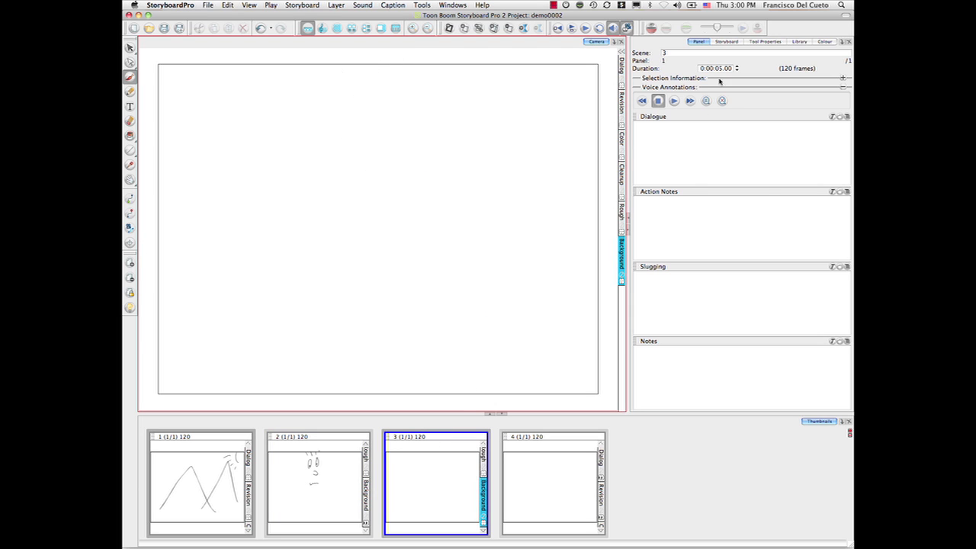
Step: Drag the kid.tvg drawing from the SB3D-library into panel 3
left_click(799, 42)
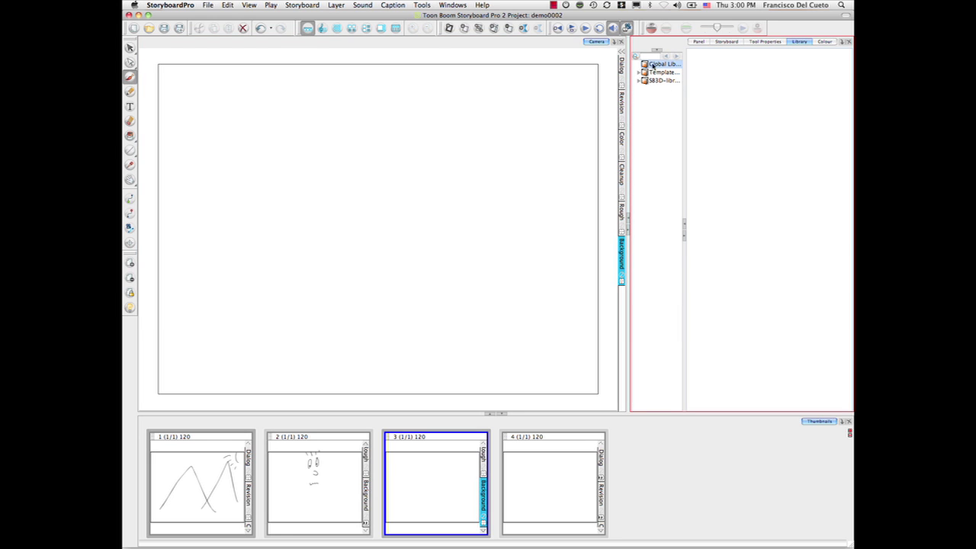
left_click(655, 65)
left_click_drag(684, 196, 717, 196)
left_click(641, 81)
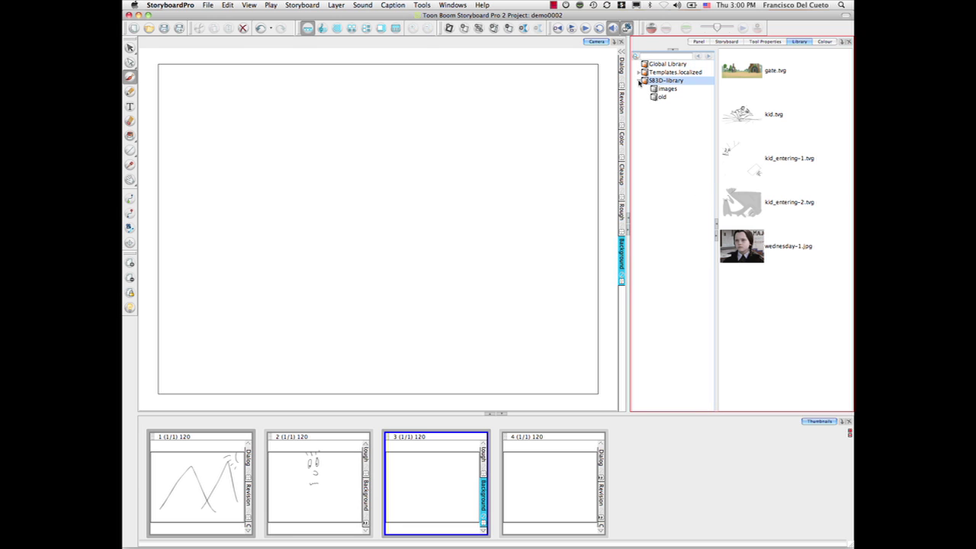
left_click(779, 119)
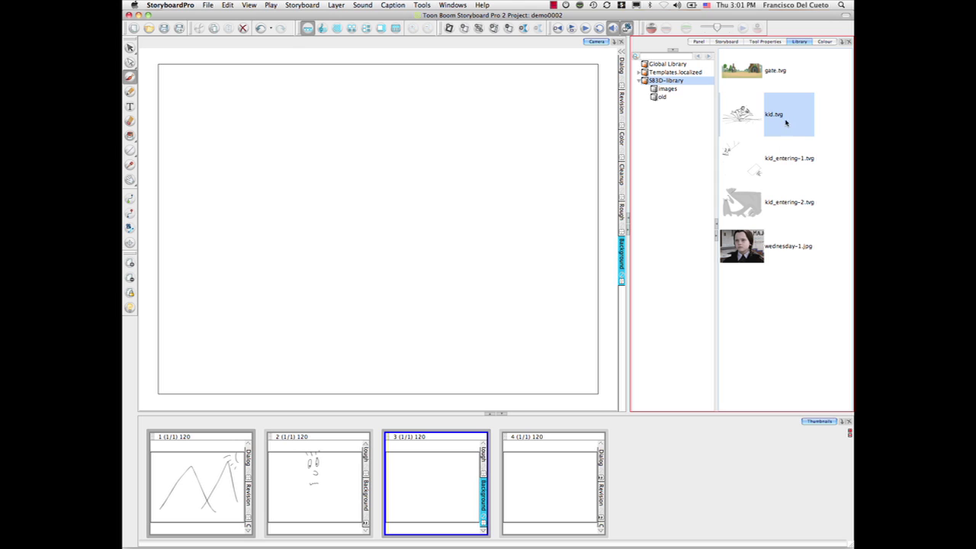
mouse_move(788, 121)
left_mouse_down()
mouse_move(761, 114)
mouse_move(468, 309)
mouse_move(436, 463)
left_mouse_up()
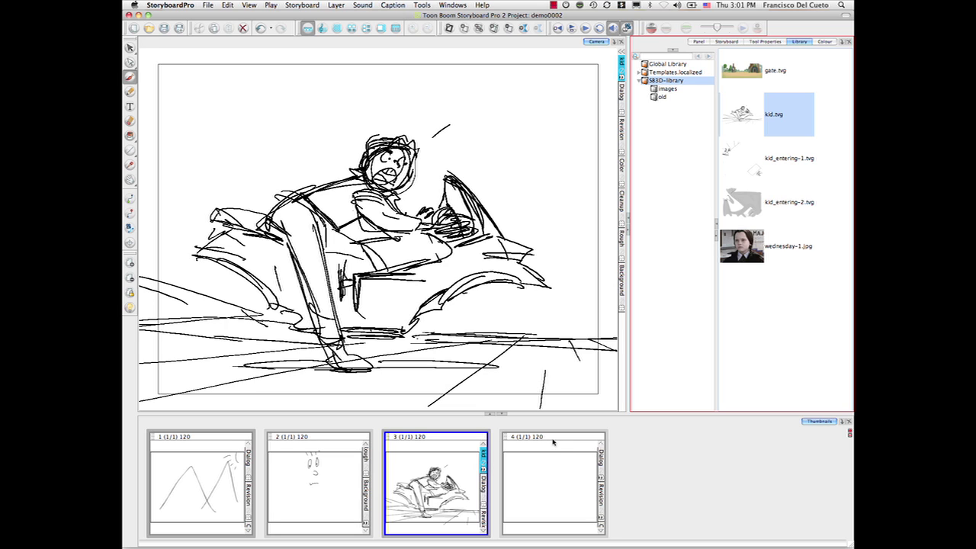
left_click(554, 442)
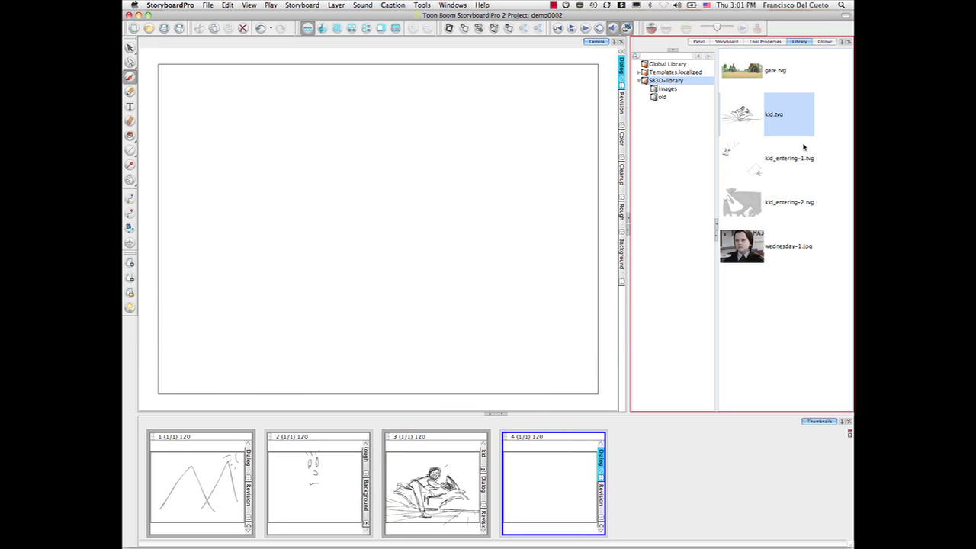
Step: Add kid_entering-1.tvg and kid_entering-2.tvg to panel 4, placing kid_entering-2's layer below Dialog
mouse_move(795, 162)
left_mouse_down()
mouse_move(595, 284)
mouse_move(386, 223)
left_mouse_up()
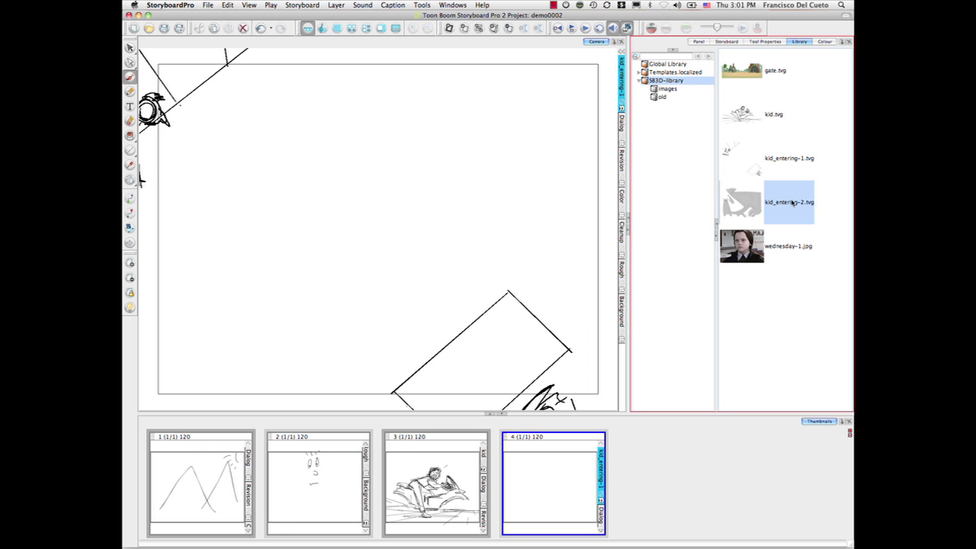
mouse_move(793, 203)
left_mouse_down()
mouse_move(644, 143)
mouse_move(623, 122)
left_mouse_up()
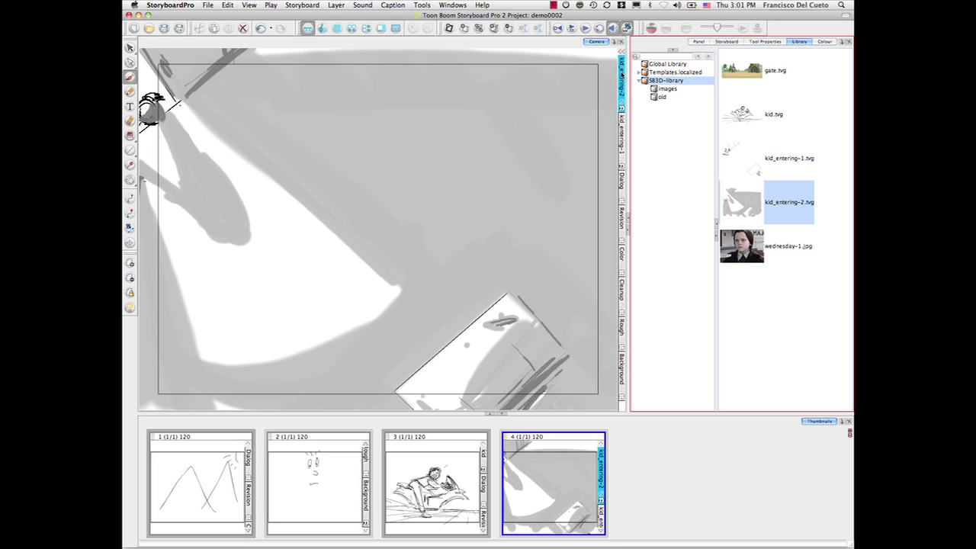
left_click_drag(618, 138, 616, 210)
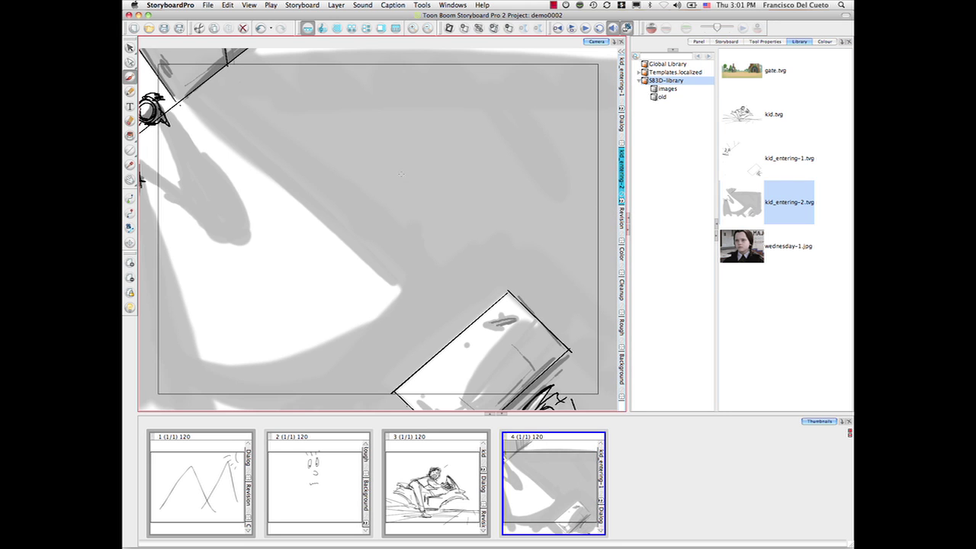
key("2")
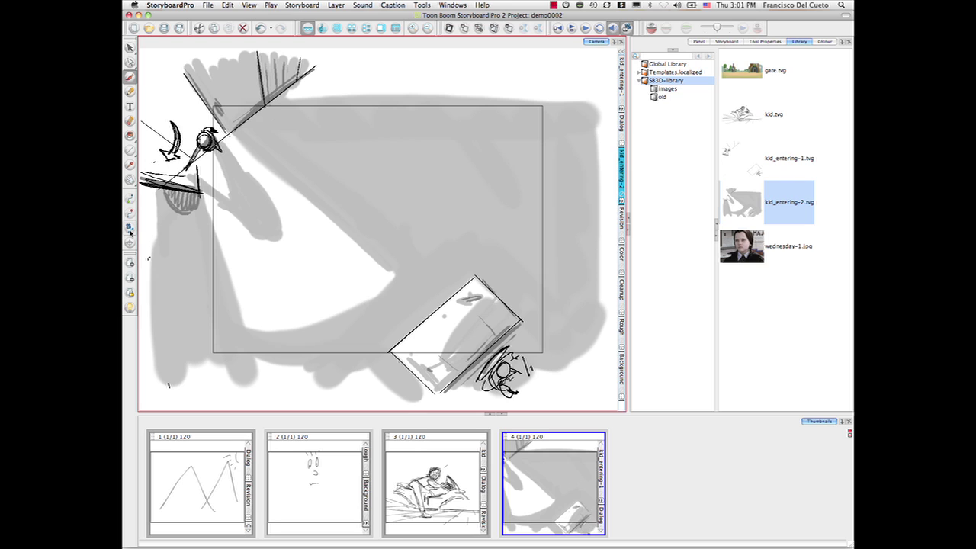
Step: Add start and end camera keyframes in panel 4, zooming the end frame toward the lower right
left_click(130, 228)
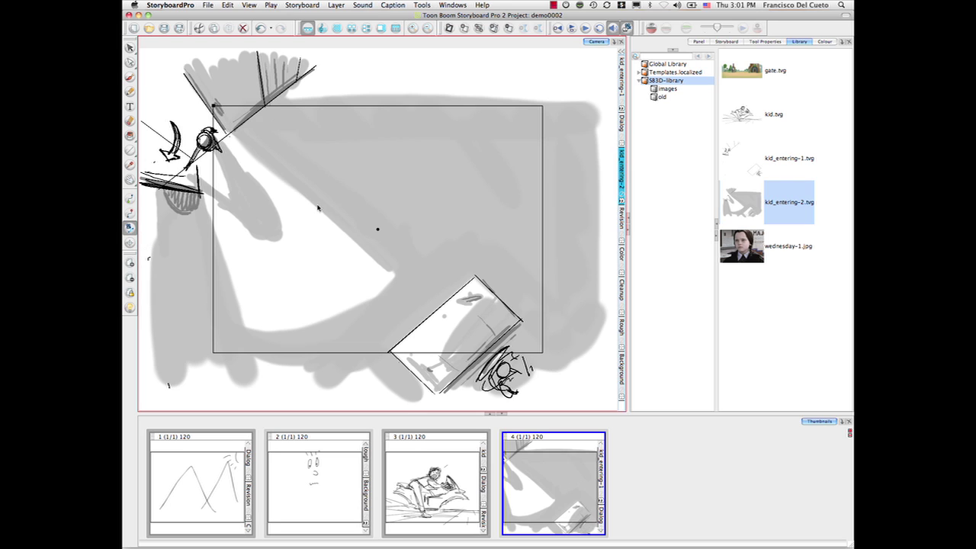
left_click(763, 43)
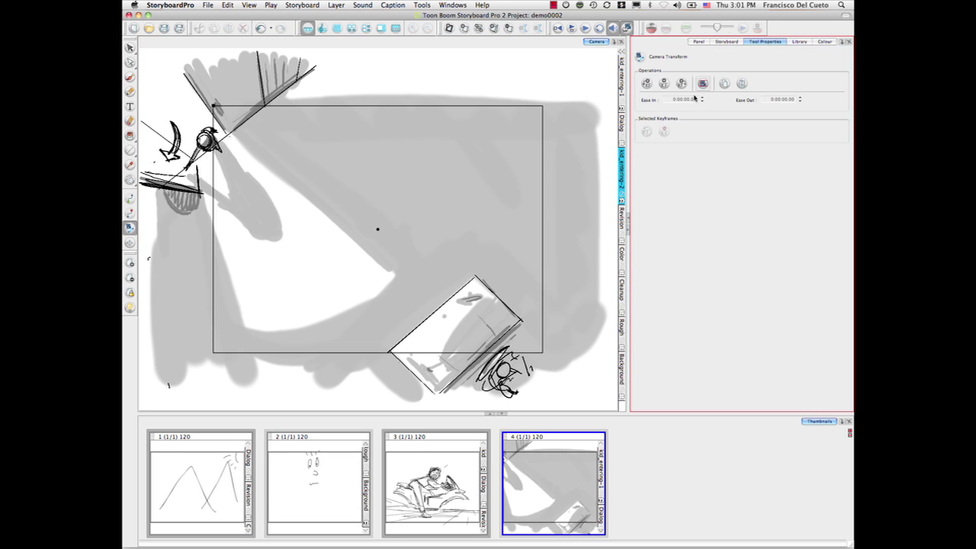
left_click(648, 84)
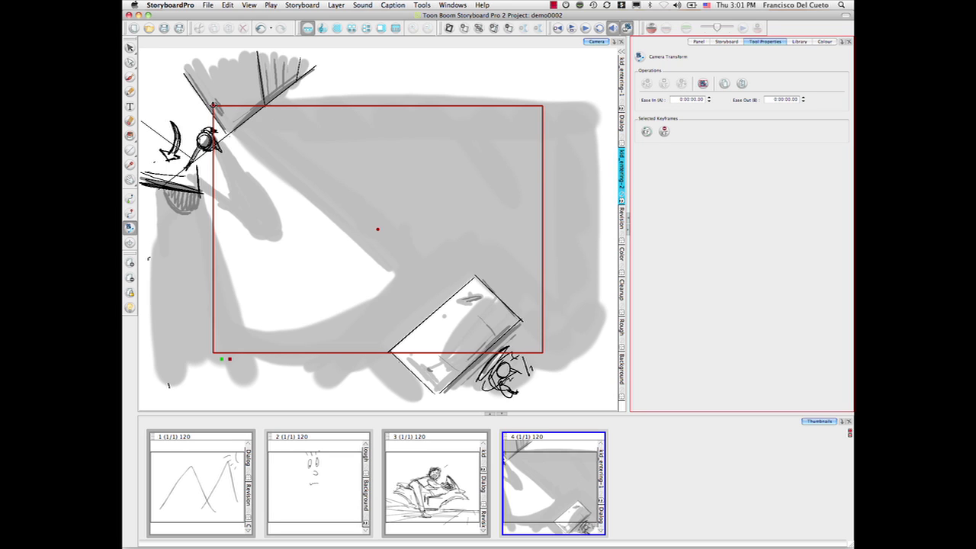
left_click_drag(377, 229, 414, 269)
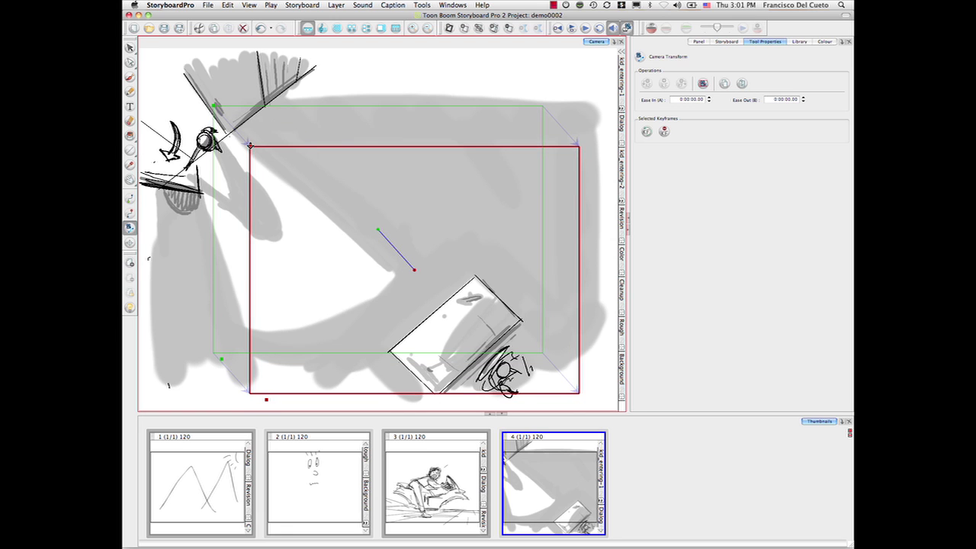
left_click_drag(250, 145, 298, 184)
left_click_drag(415, 269, 431, 302)
Step: Rotate the starting camera frame to the upper left, play the move, and add panel 5
left_click_drag(392, 240, 422, 152)
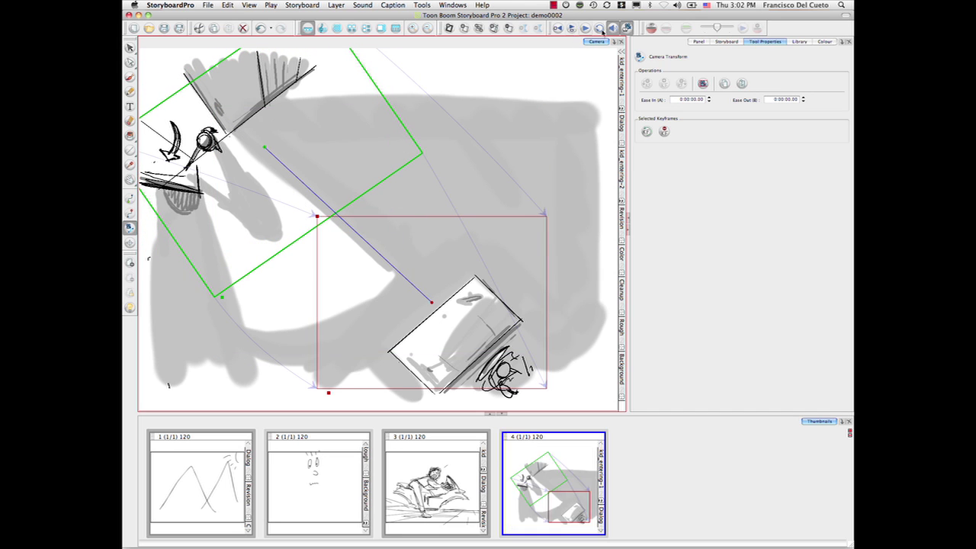
left_click(571, 28)
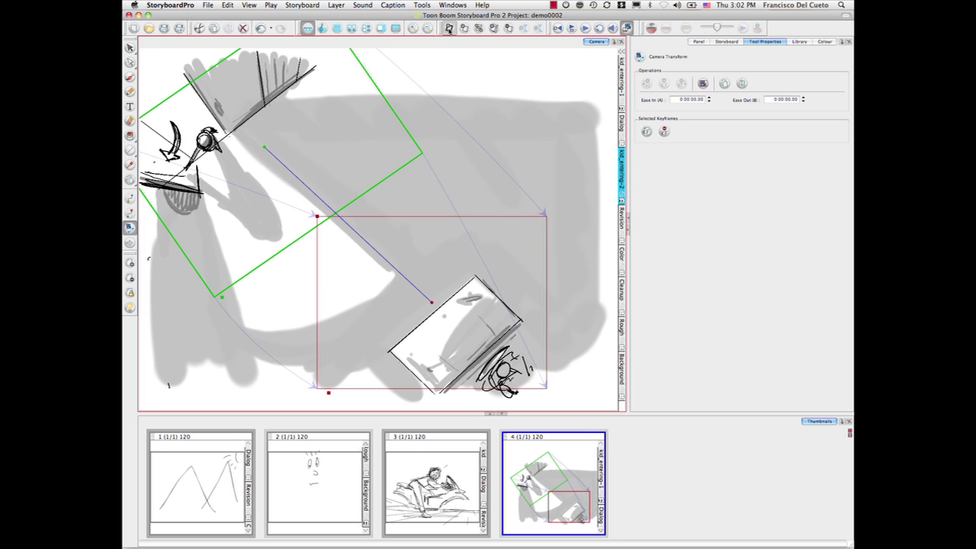
left_click(449, 28)
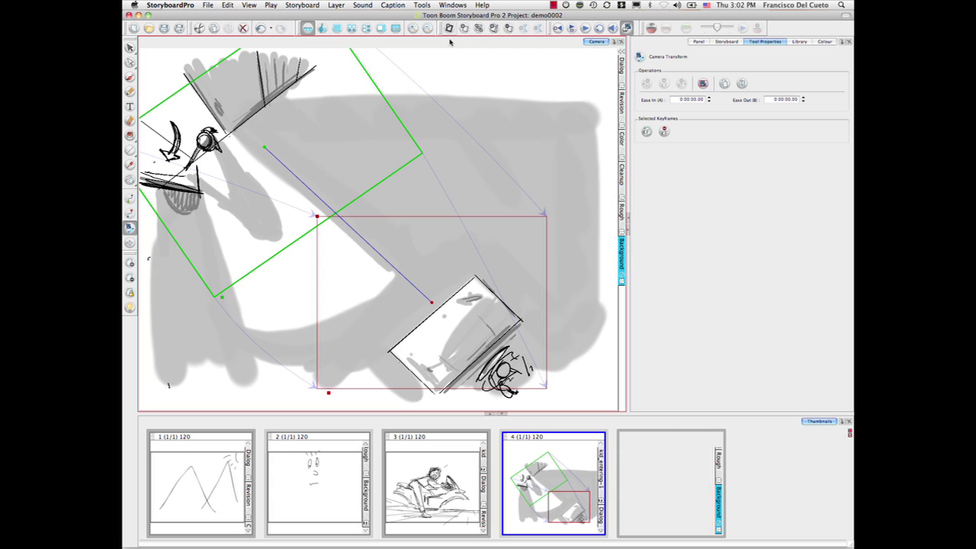
Step: Place the gate.tvg jungle background from the Library into panel 5
key("Right")
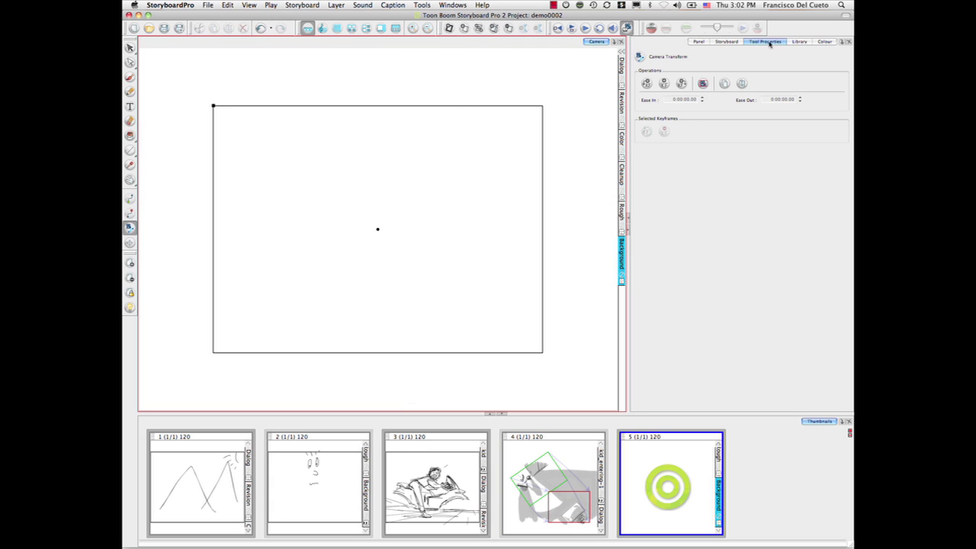
left_click(799, 41)
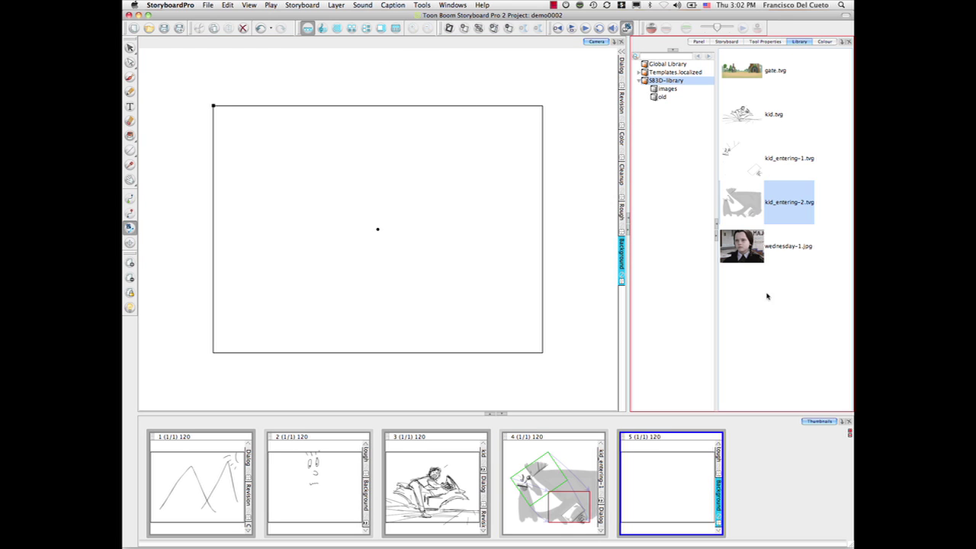
left_click_drag(770, 69, 360, 200)
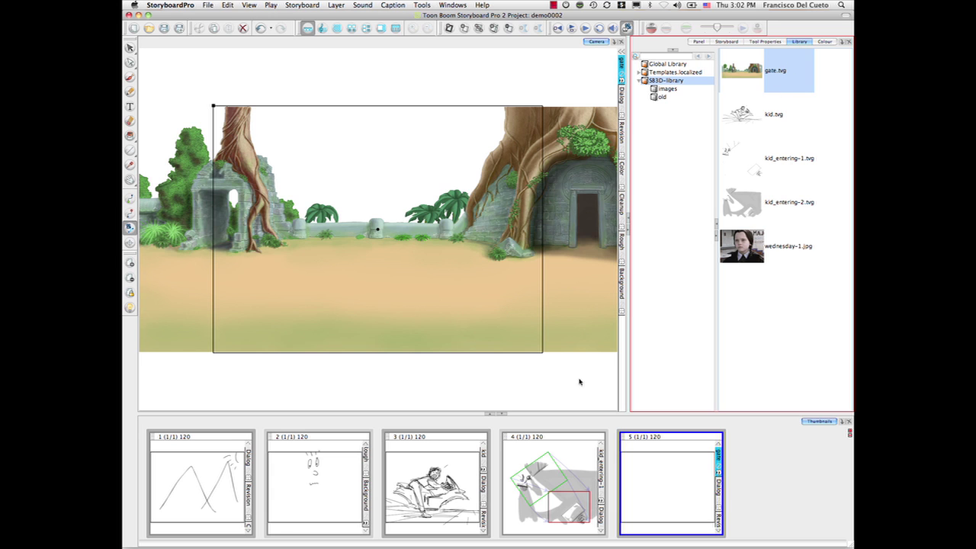
Step: Add a sixth panel holding the wednesday-1.jpg photo and save the project
left_click(449, 28)
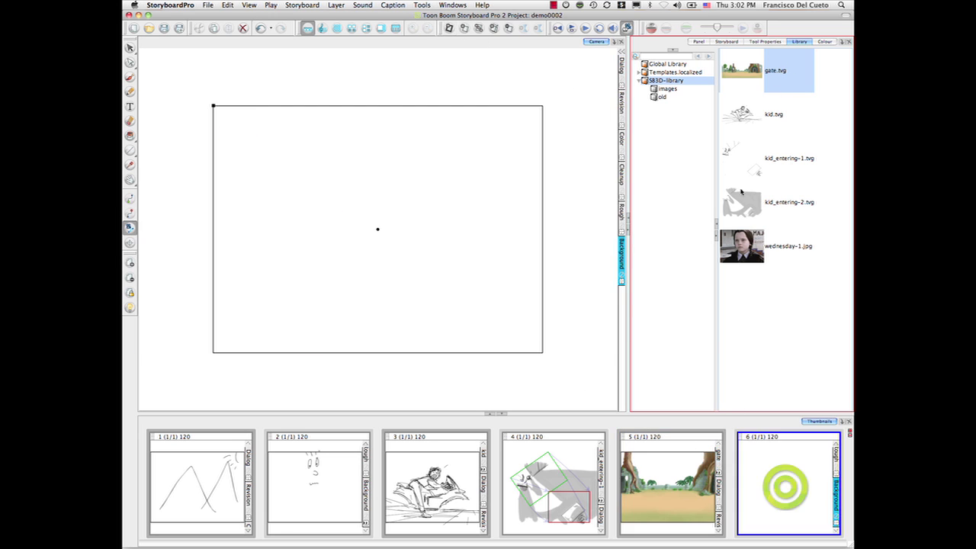
left_click(799, 245)
left_click_drag(801, 237, 408, 204)
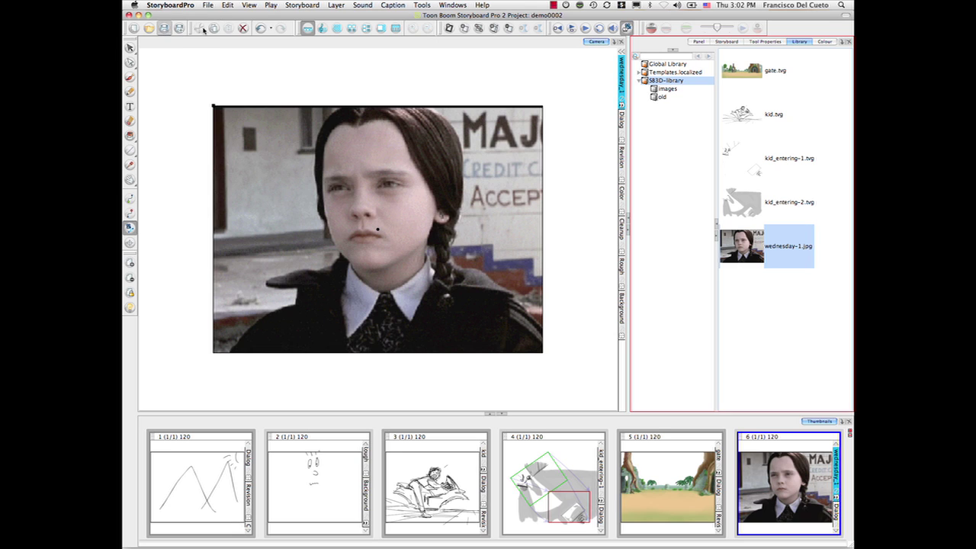
left_click(203, 29)
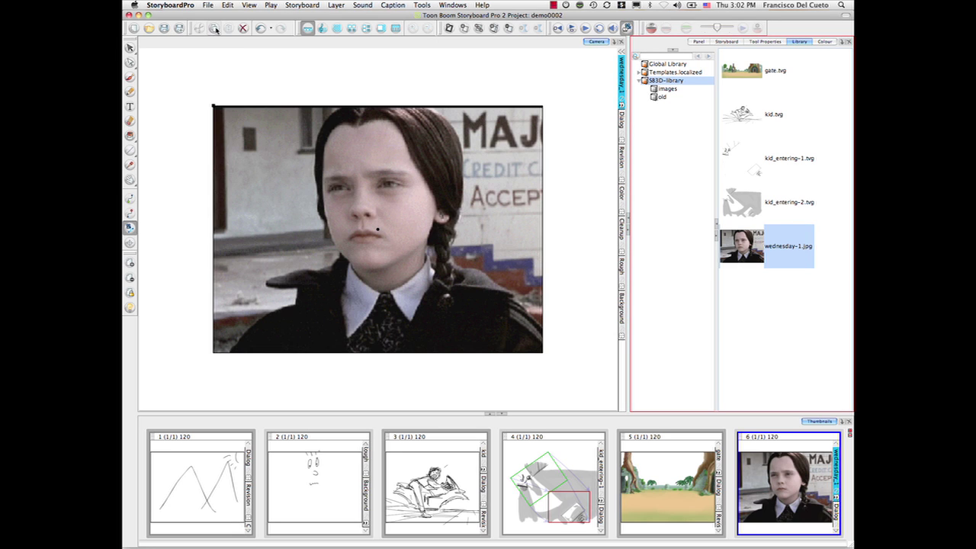